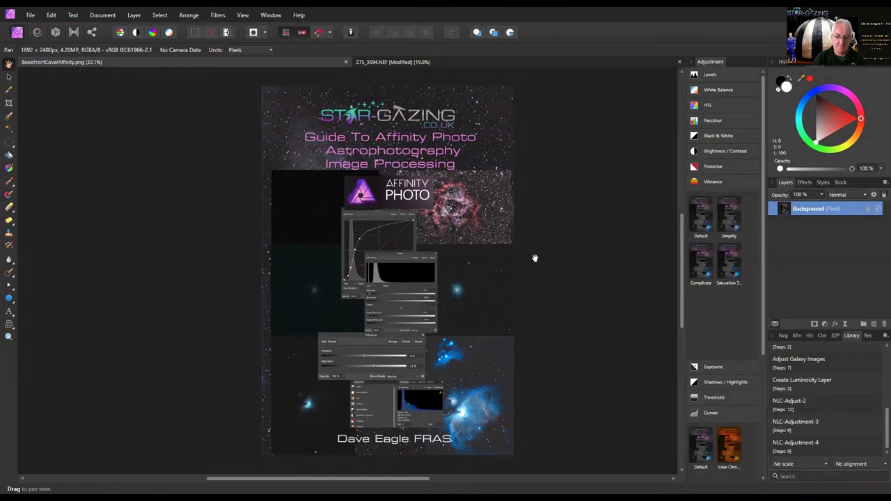
Close the modified Z75_3594.NEF document, leaving only BookfrontCoverAffinity.png open
click(345, 62)
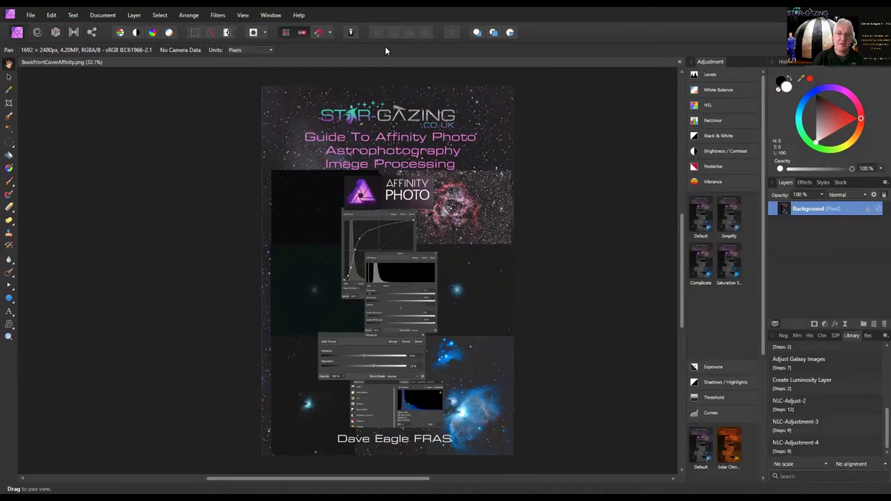
Create a new batch job with output saved into the original location
click(31, 15)
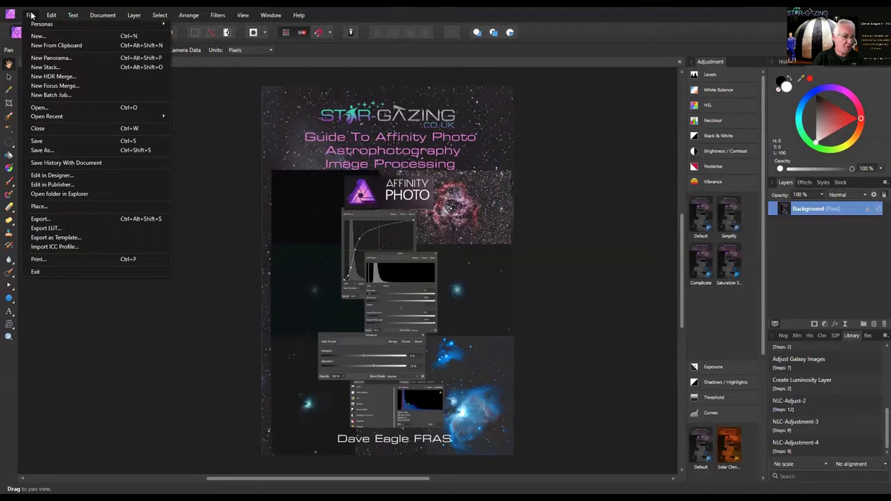
click(46, 95)
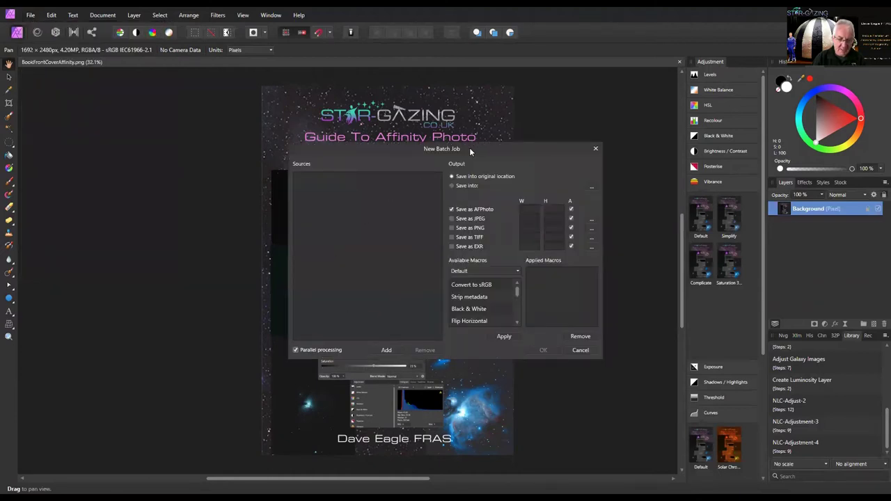
drag(468, 149, 453, 113)
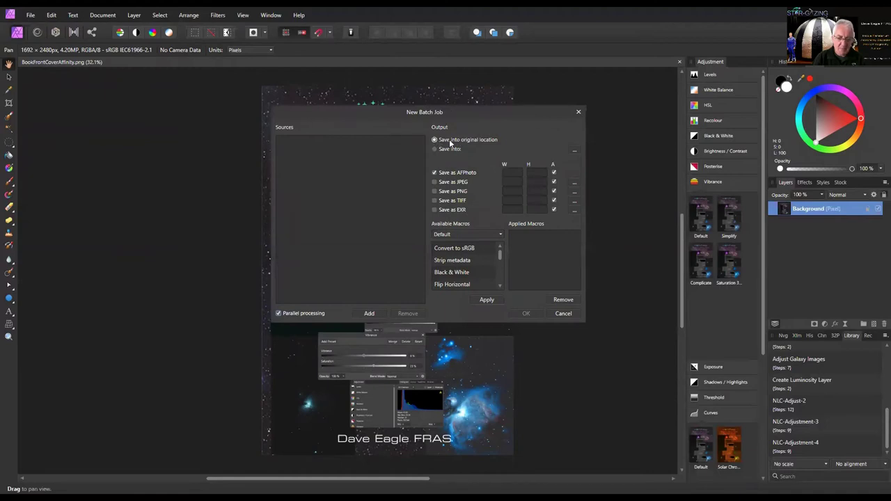
click(486, 142)
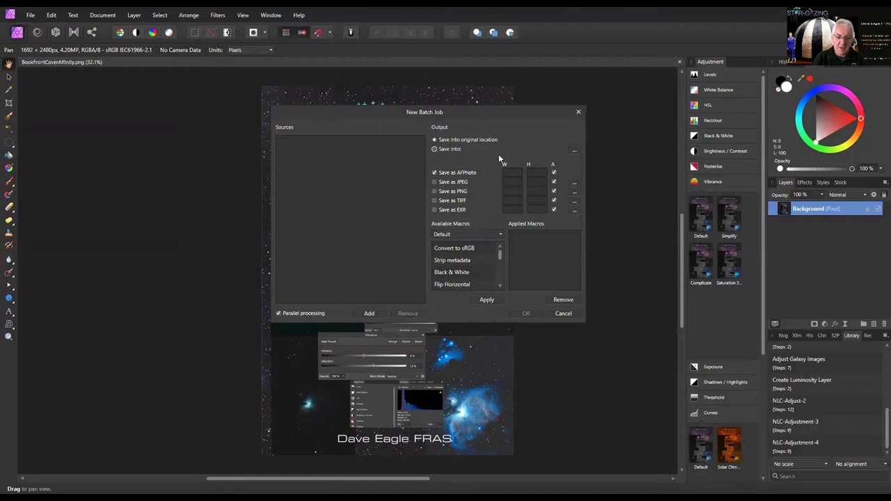
click(574, 150)
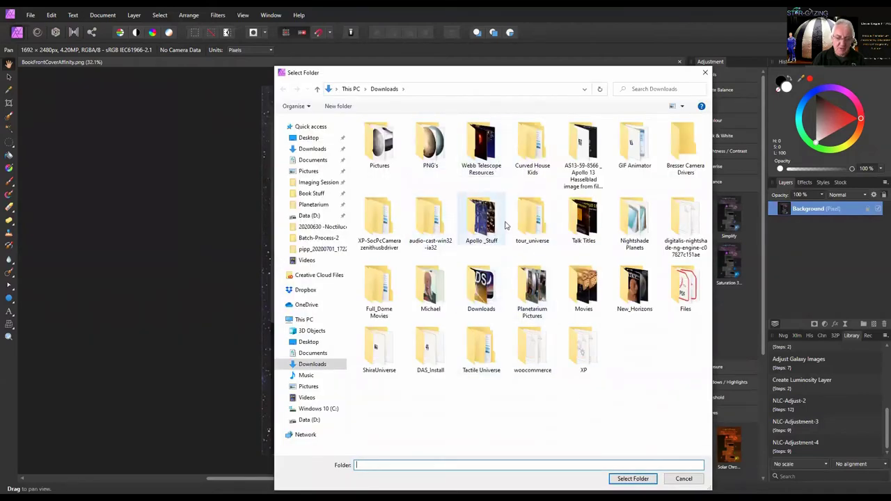
Dismiss the folder picker and set the batch output to TIFF only, without AFPhoto files
click(633, 478)
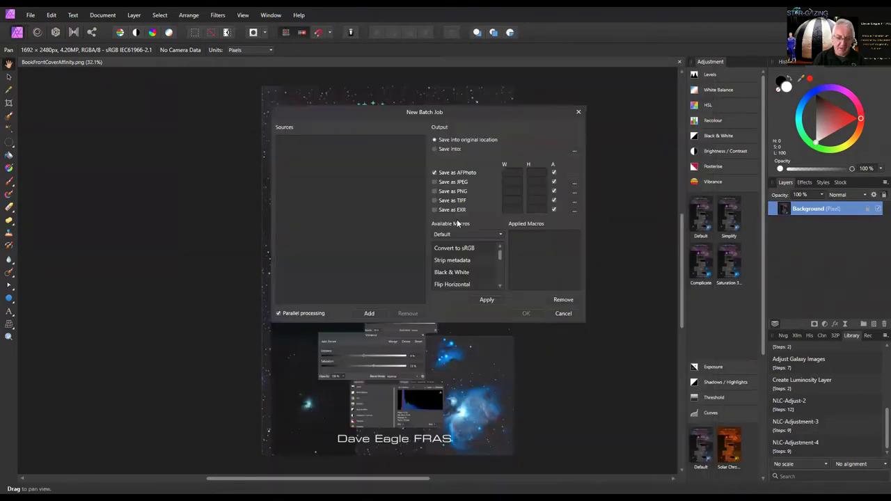
click(435, 173)
click(435, 192)
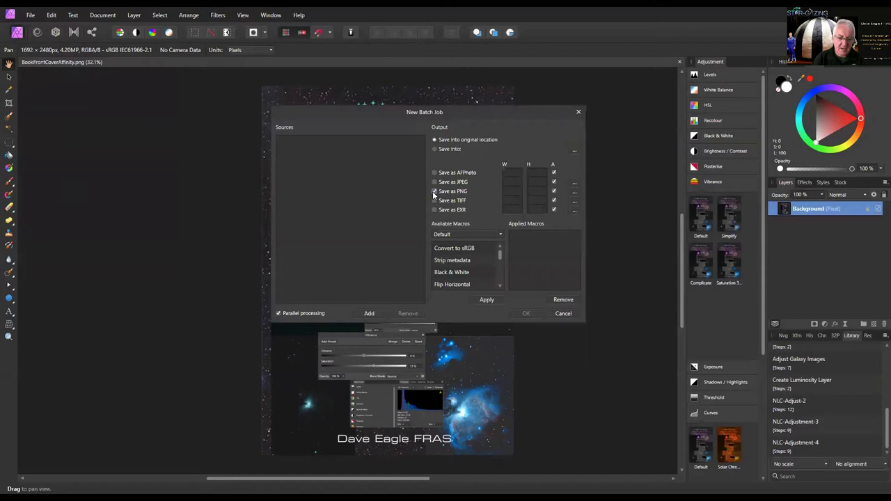
click(435, 200)
click(435, 192)
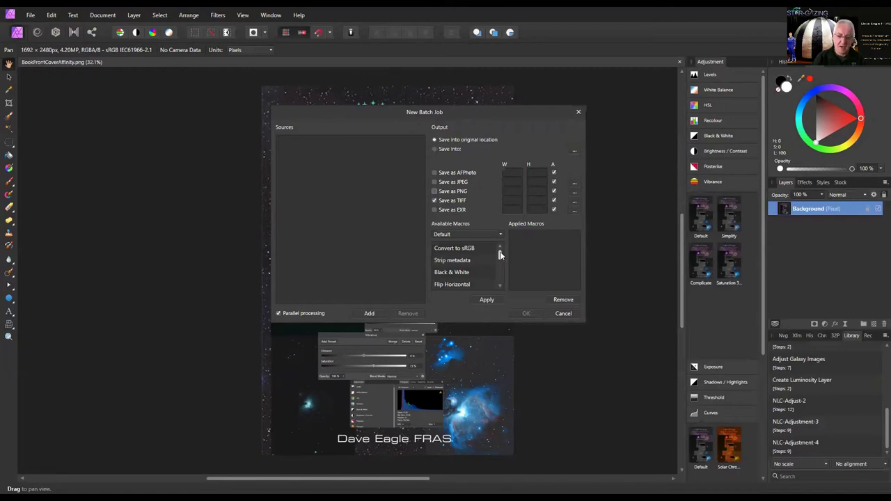
Apply the NLC-Adjustment-4 macro to the batch job
drag(500, 253, 500, 282)
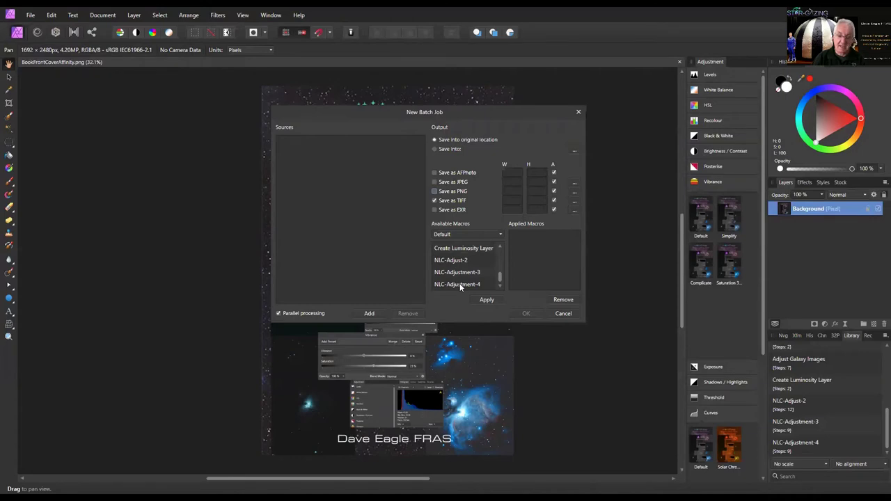
click(460, 286)
click(486, 299)
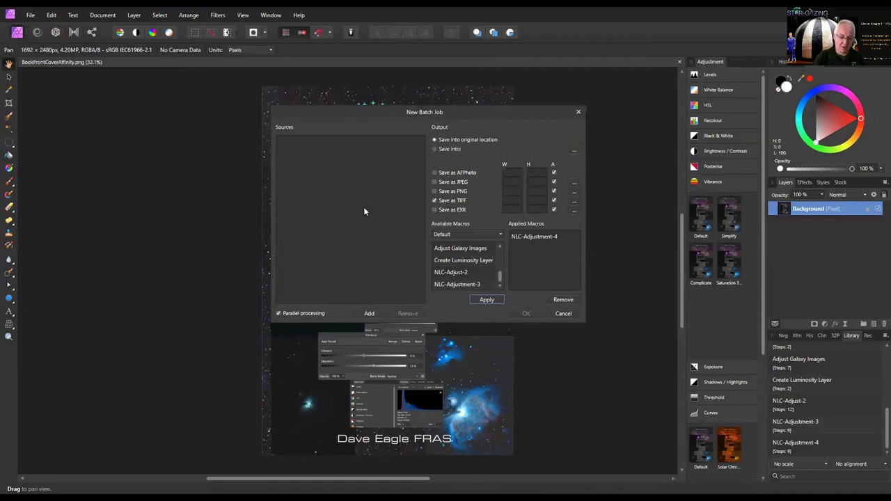
Add Z75_3770.NEF through Z75_3775.NEF from the 20200630 -Noctilucent Clouds folder as batch sources
click(368, 314)
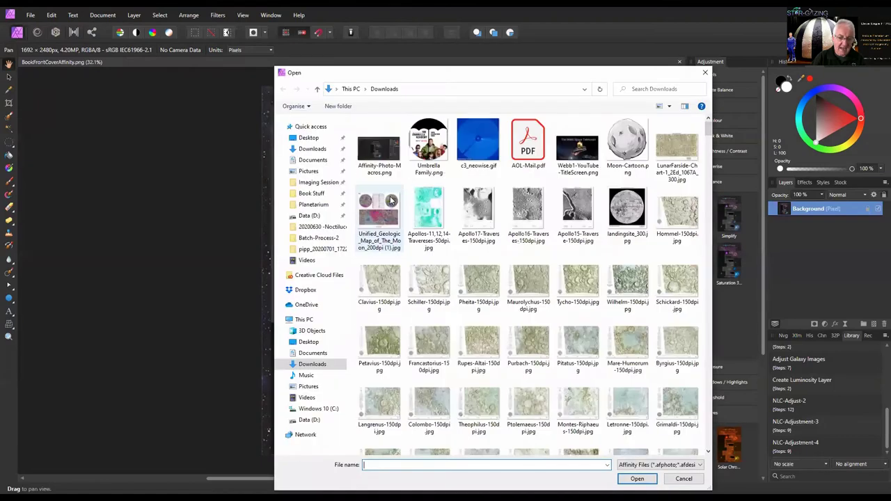
click(322, 228)
scroll(505, 279, down, 15)
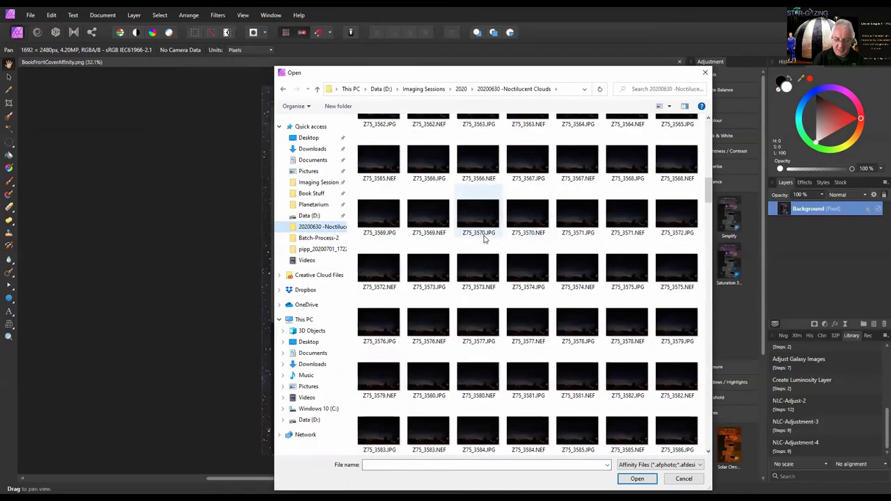
scroll(505, 279, down, 10)
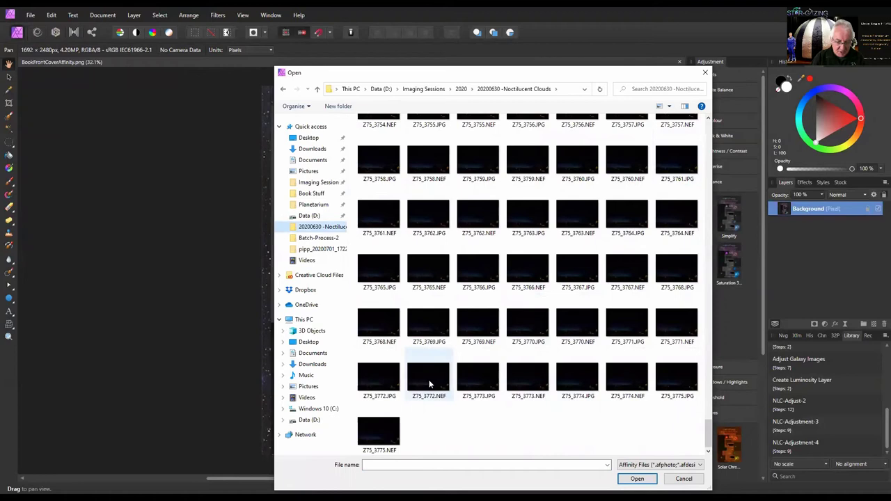
click(575, 324)
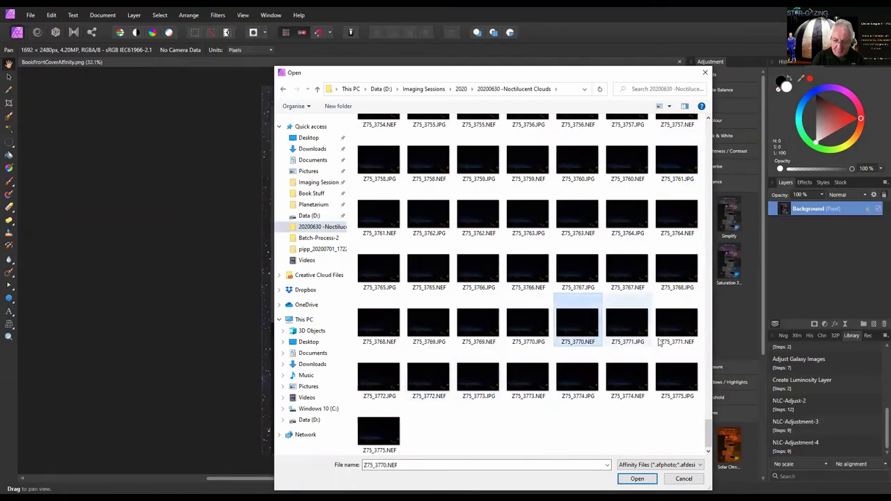
ctrl+click(674, 326)
ctrl+click(429, 373)
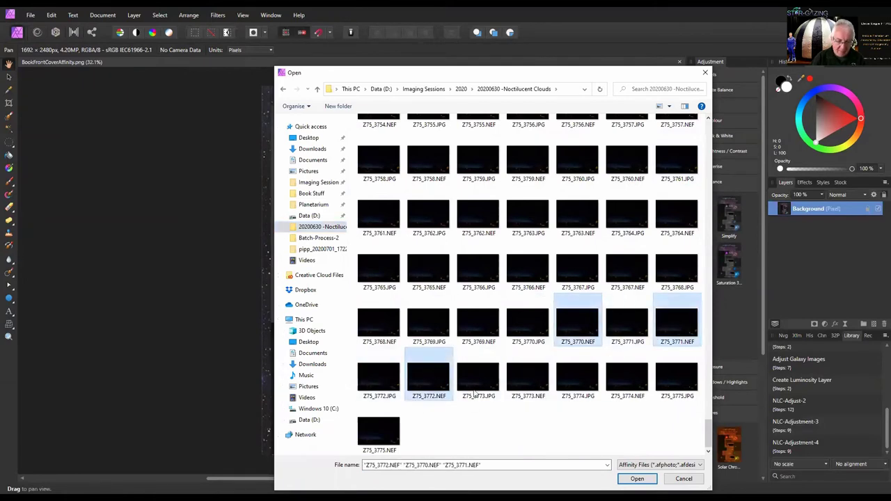
ctrl+click(526, 380)
ctrl+click(616, 380)
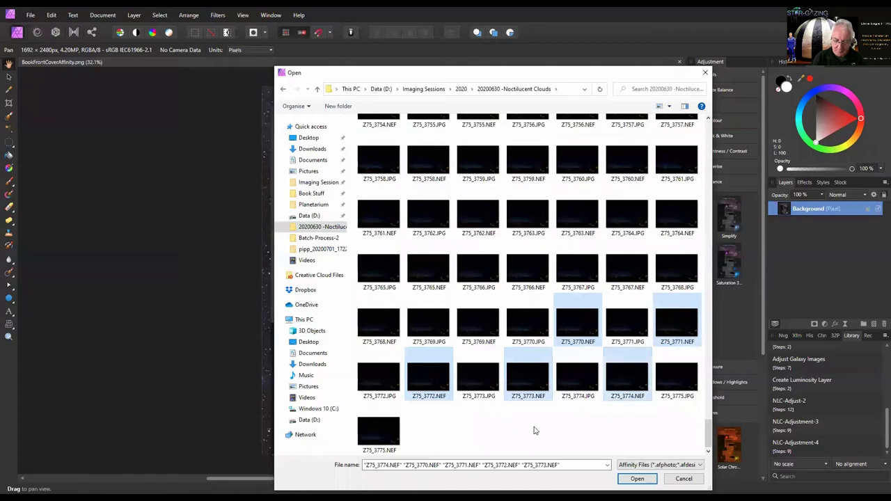
ctrl+click(387, 432)
click(637, 479)
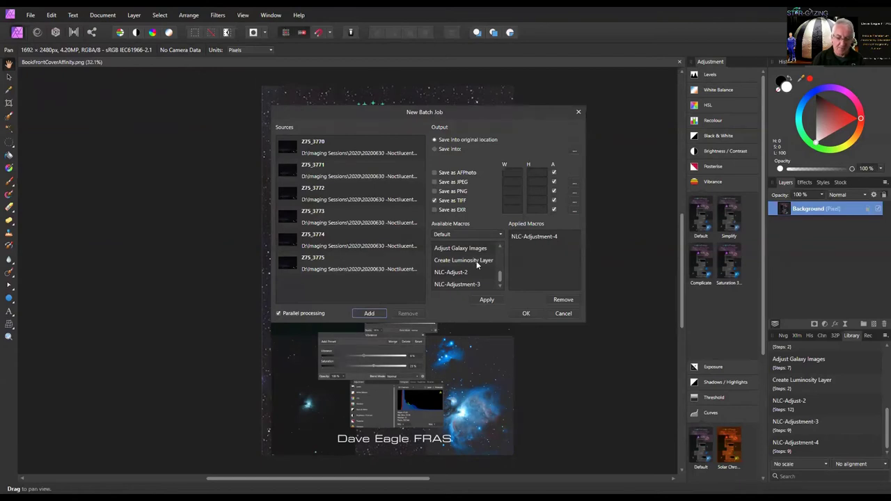
Confirm the batch job to start processing all six NEF images
click(527, 314)
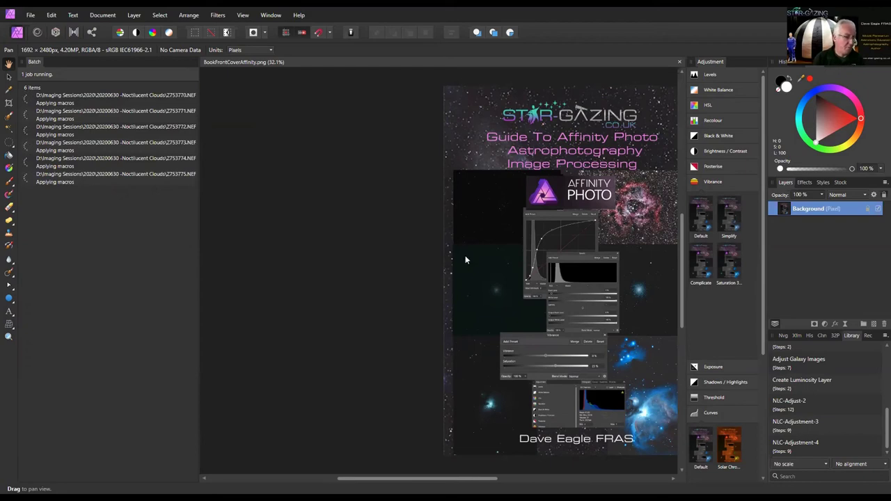
Cancel the Open dialog and load Z75_3775.NEF from the Batch panel into the Develop persona
key(alt+f)
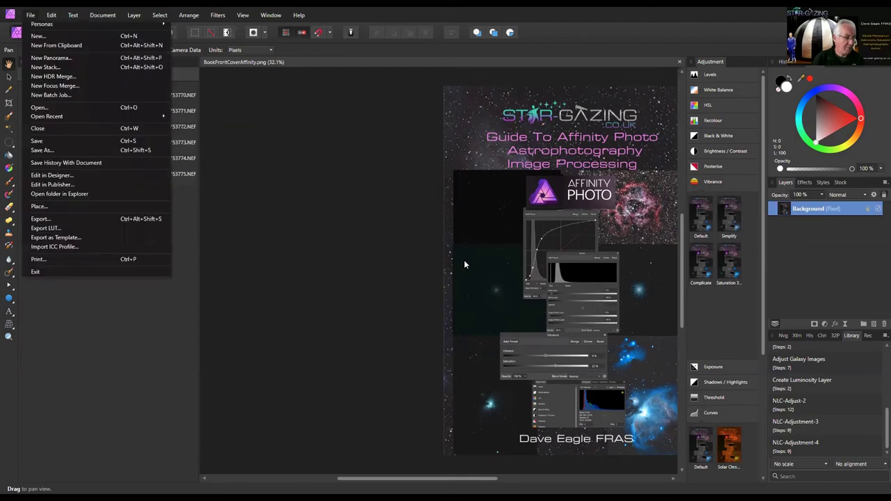
key(ctrl+o)
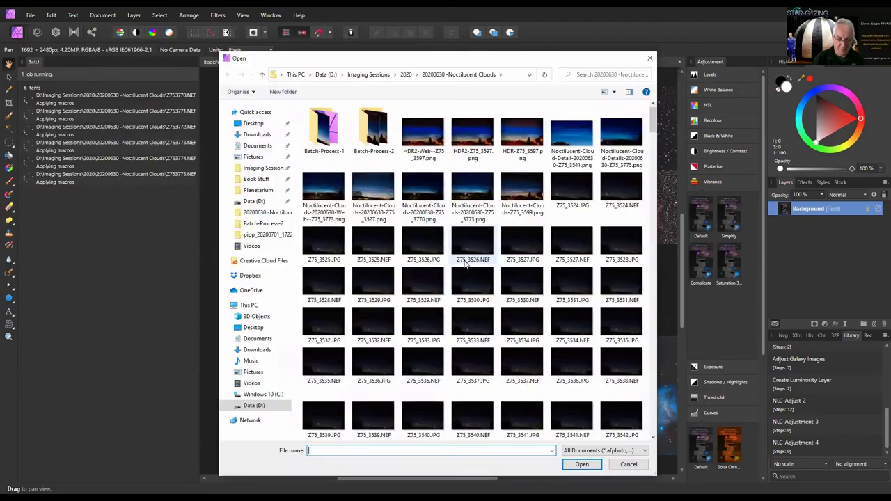
scroll(465, 263, down, 10)
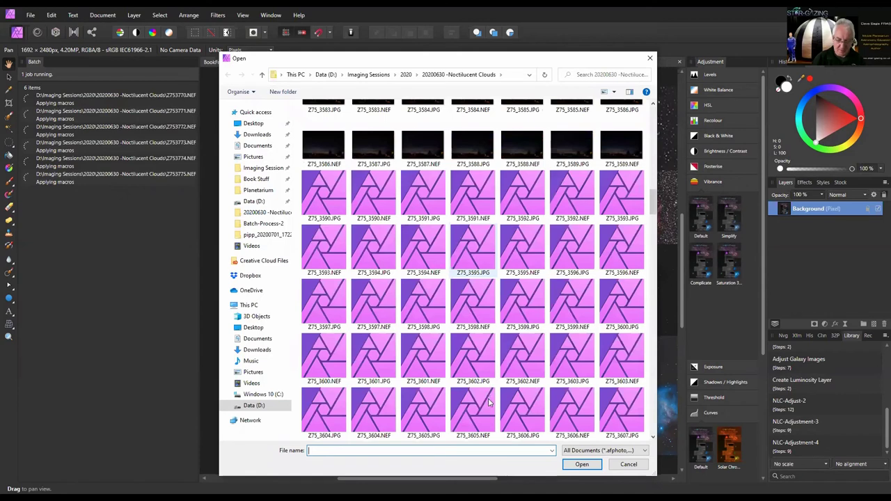
scroll(490, 402, down, 4)
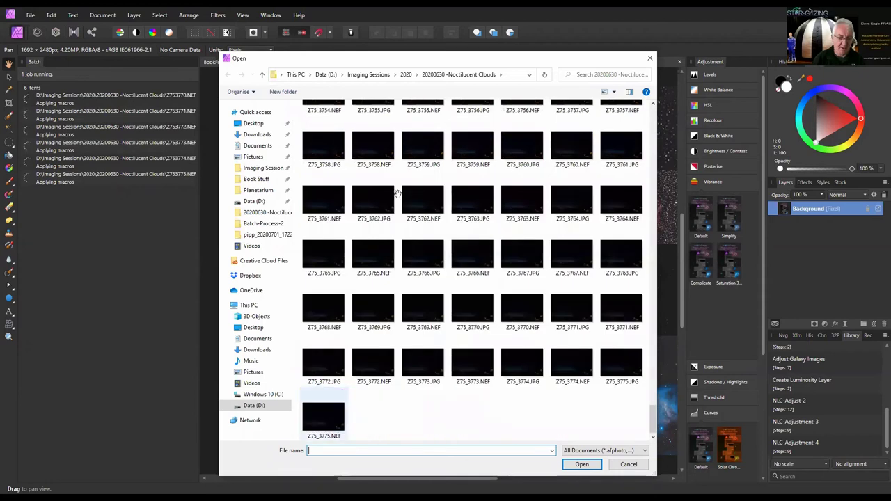
key(Escape)
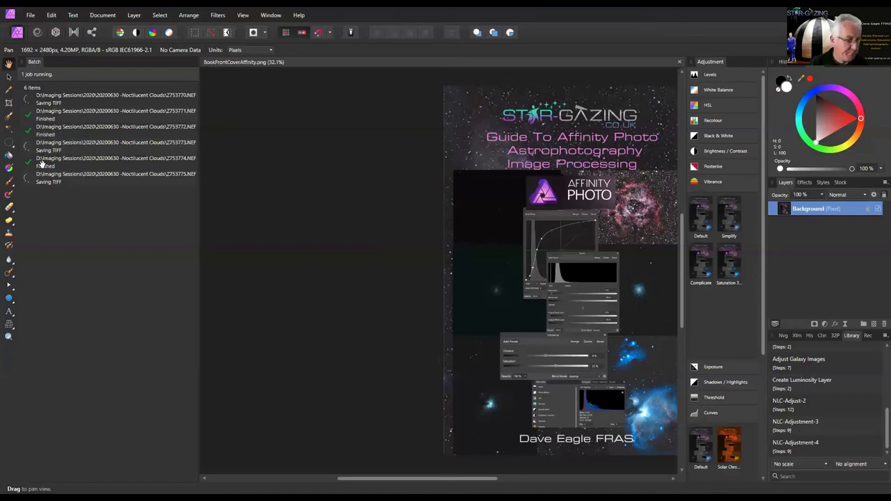
double_click(42, 164)
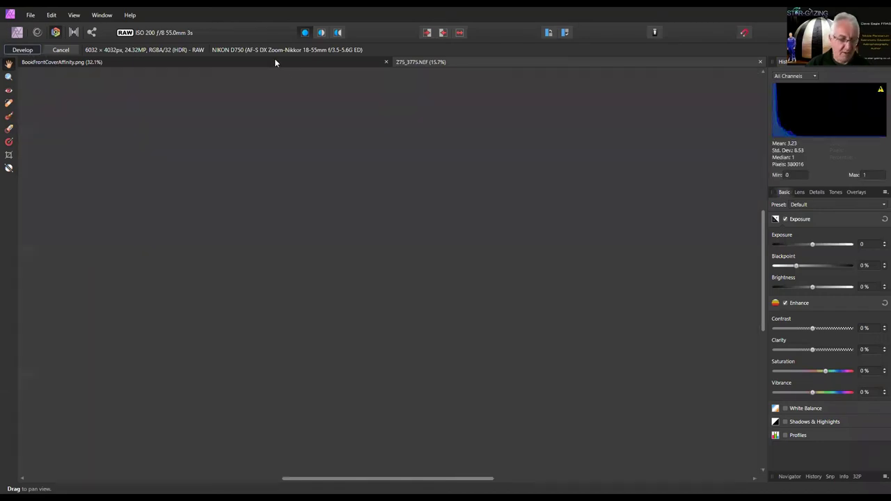
Develop Z75_3775.NEF with default settings, then view BookFrontCoverAffinity.png
click(274, 62)
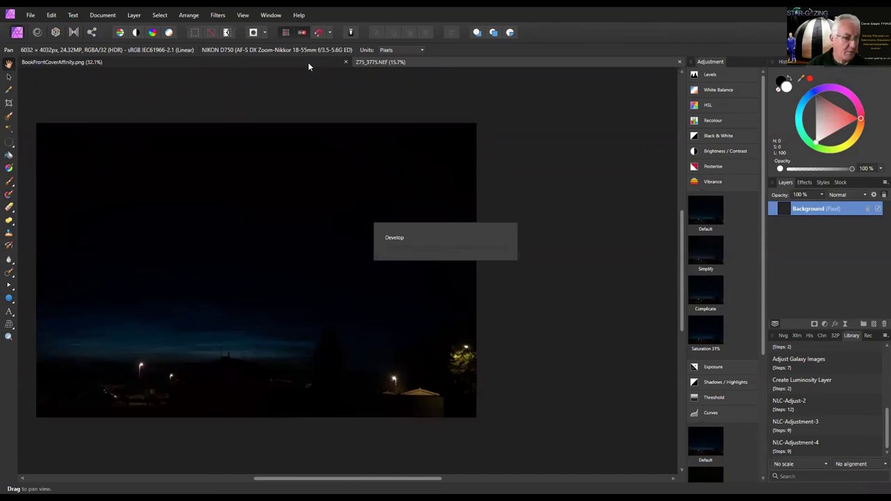
click(98, 60)
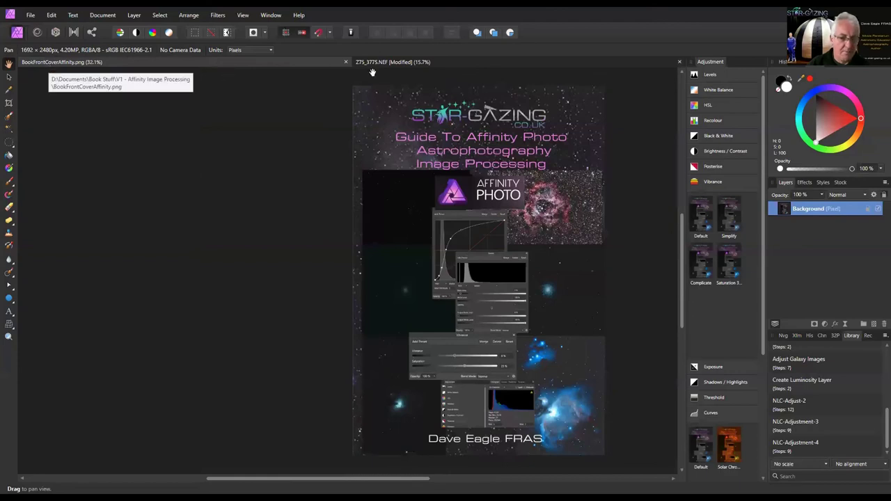
Open the batch-processed Z75_3775.tiff as a third document alongside the raw NEF
key(ctrl+Tab)
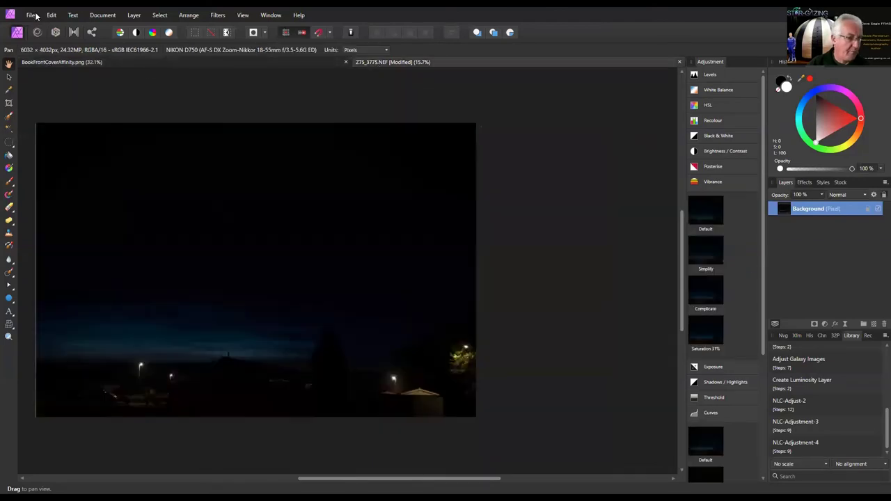
click(30, 14)
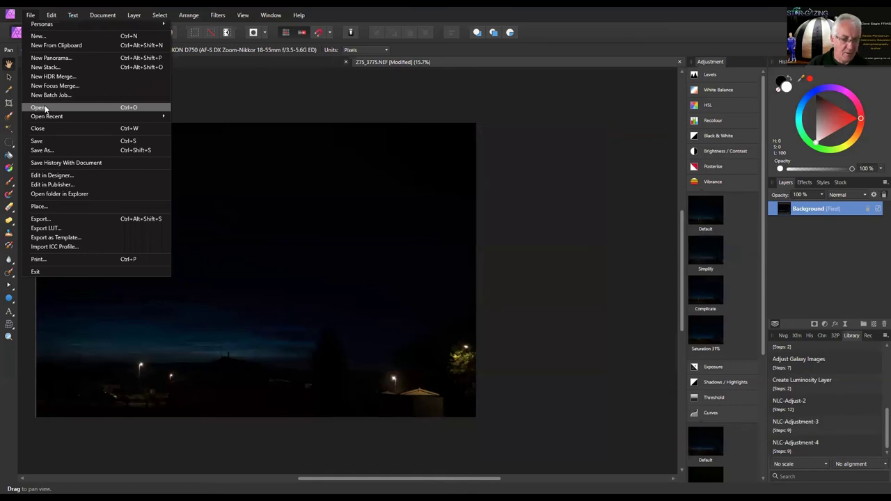
key(Return)
scroll(373, 251, down, 5)
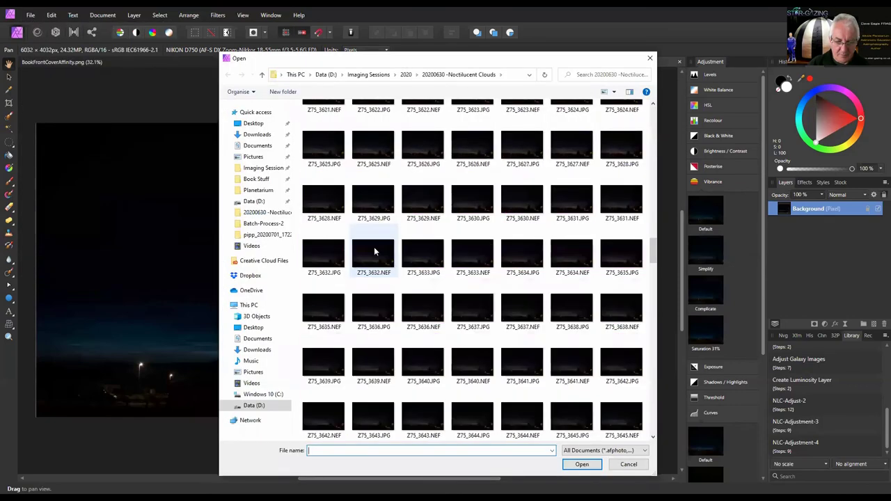
scroll(374, 251, down, 4)
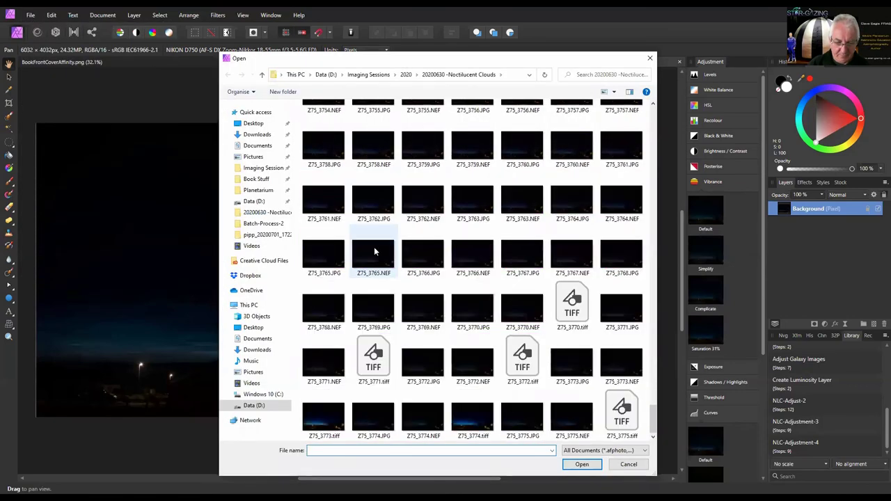
click(612, 421)
key(Return)
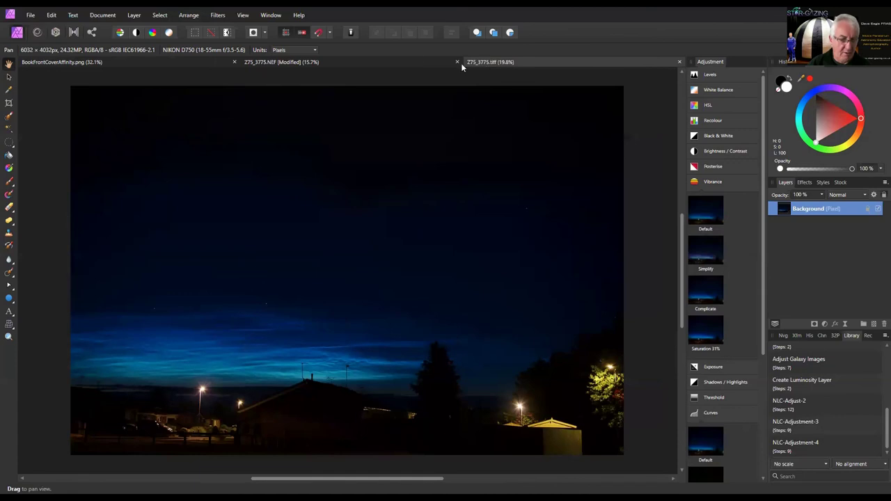
Flip between the darker Z75_3775.NEF and brighter Z75_3775.tiff, then return to BookFrontCoverAffinity.png
click(348, 64)
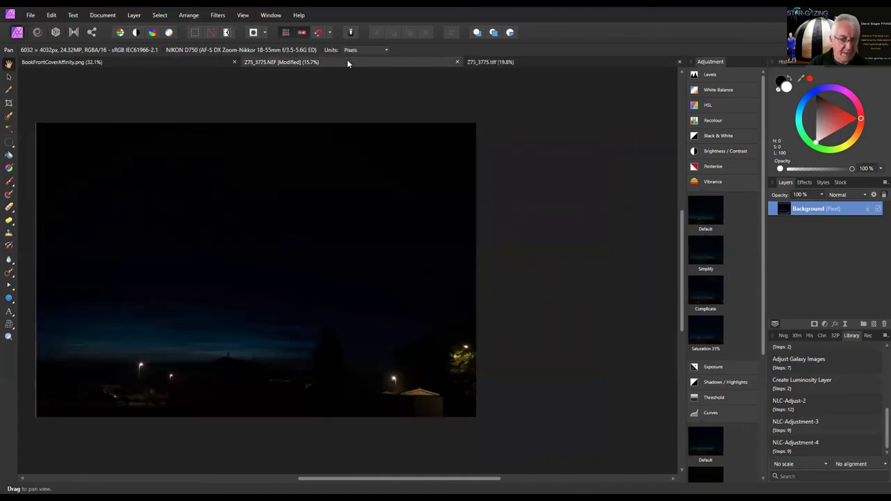
click(489, 63)
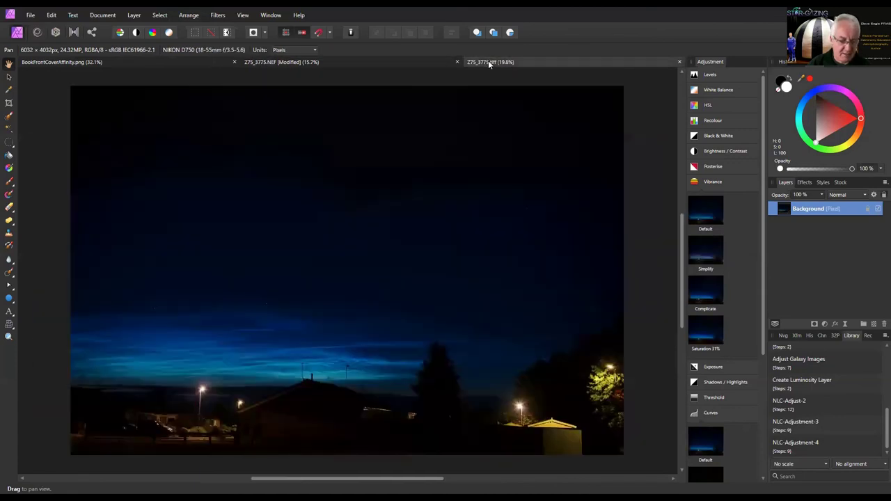
click(364, 64)
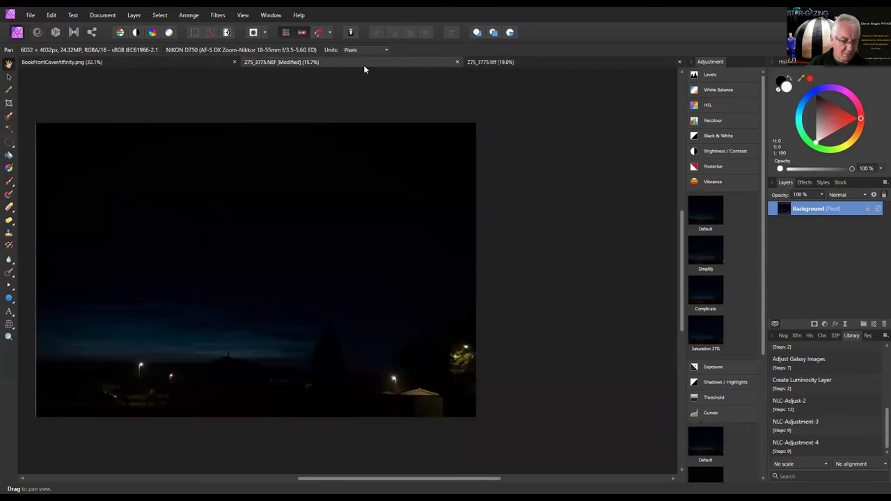
click(525, 62)
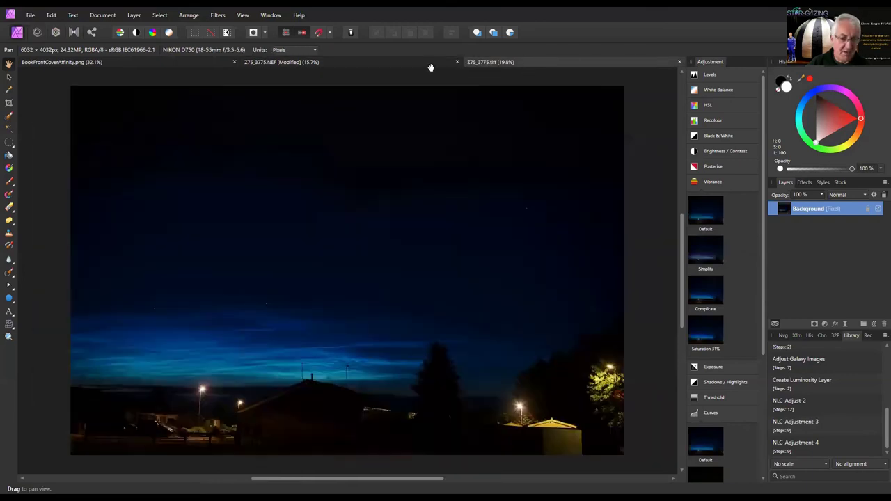
click(419, 62)
click(494, 62)
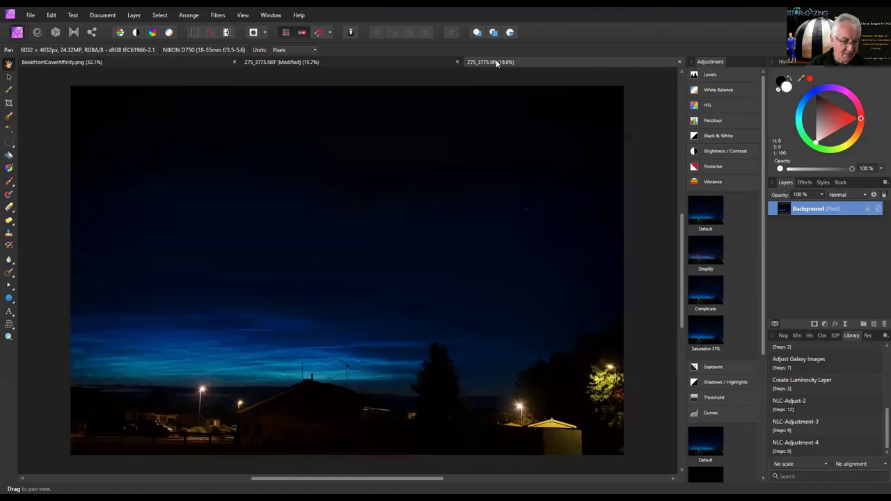
click(384, 64)
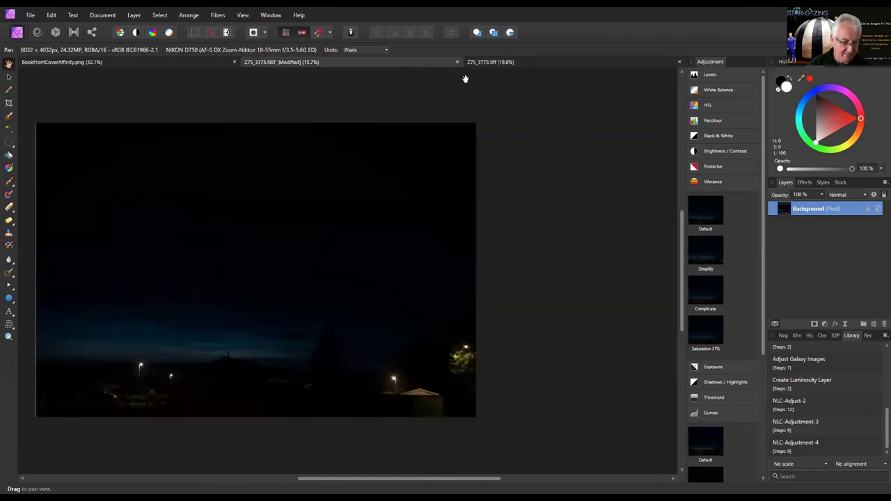
click(544, 66)
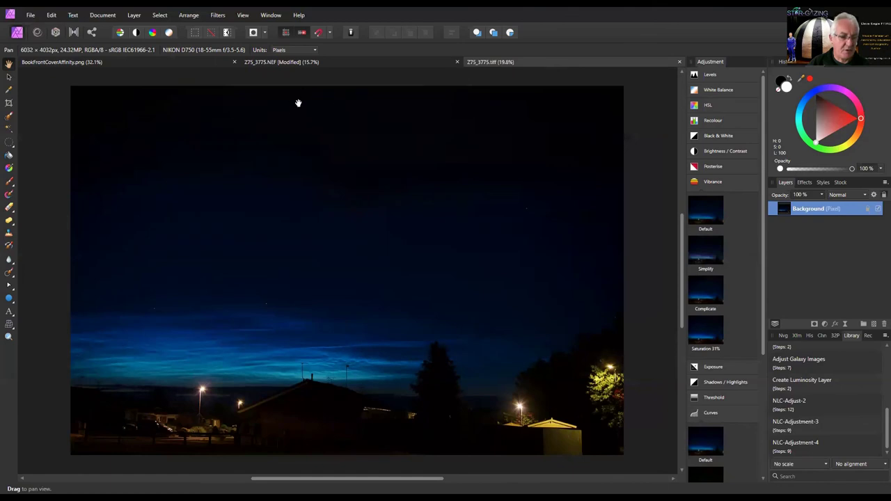
click(130, 62)
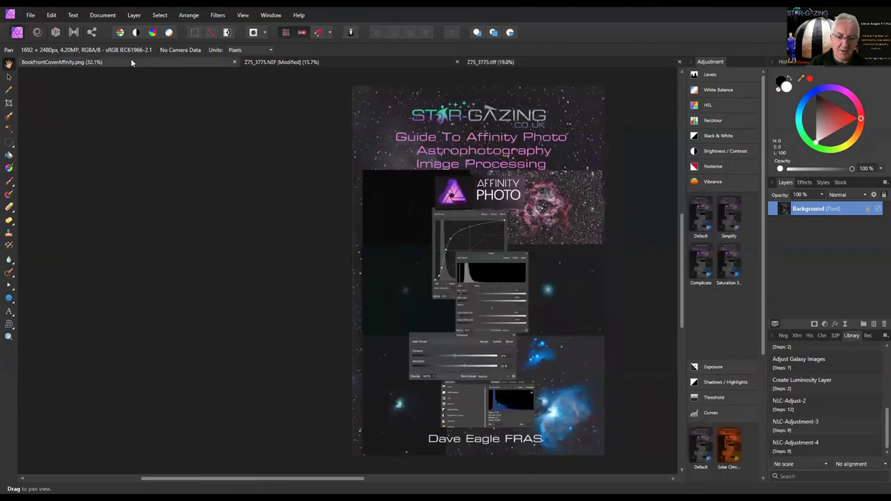